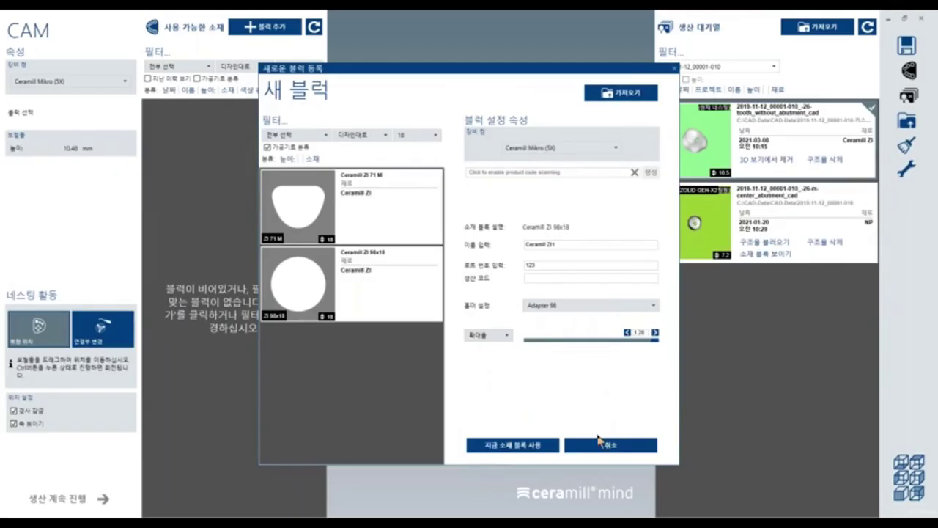
Use the new block and nest the crown near its edge with a slight rotation
left_click(539, 451)
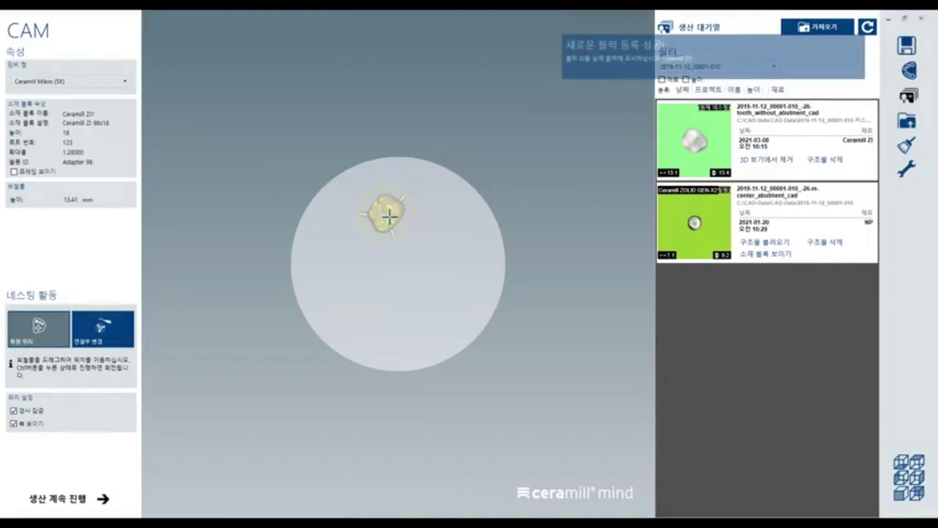
scroll(394, 215, "up", 3)
left_click_drag(384, 202, 392, 161)
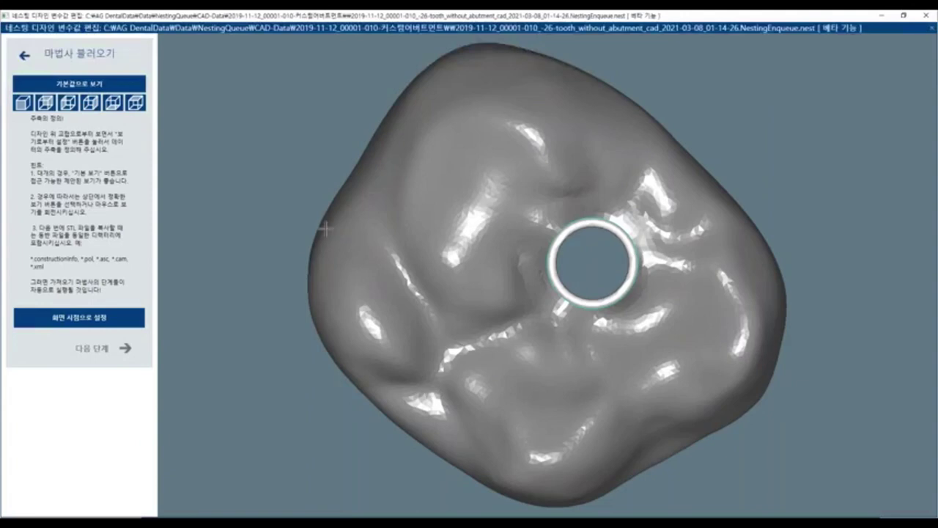
mouse_move(323, 227)
right_mouse_down()
mouse_move(277, 186)
mouse_move(192, 250)
right_mouse_up()
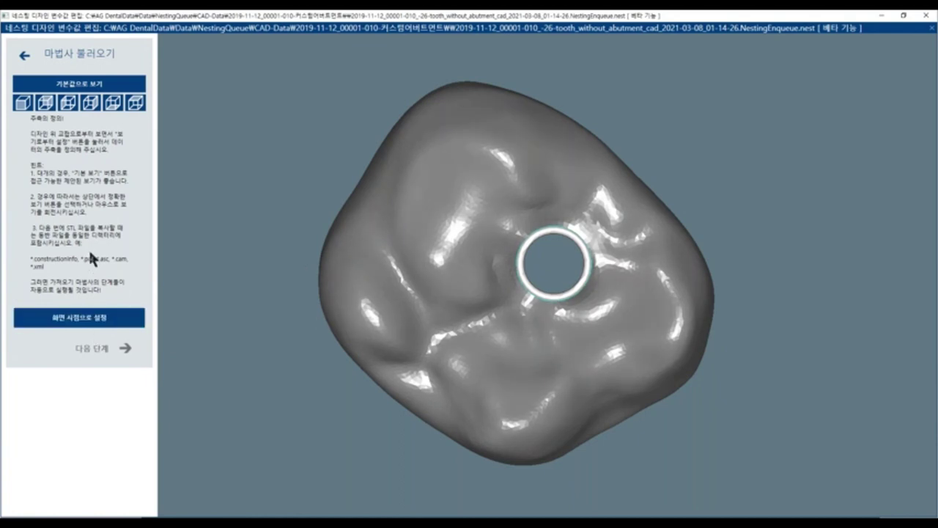
Set the current top view as the crown's orientation and advance to the margin check
left_click(115, 316)
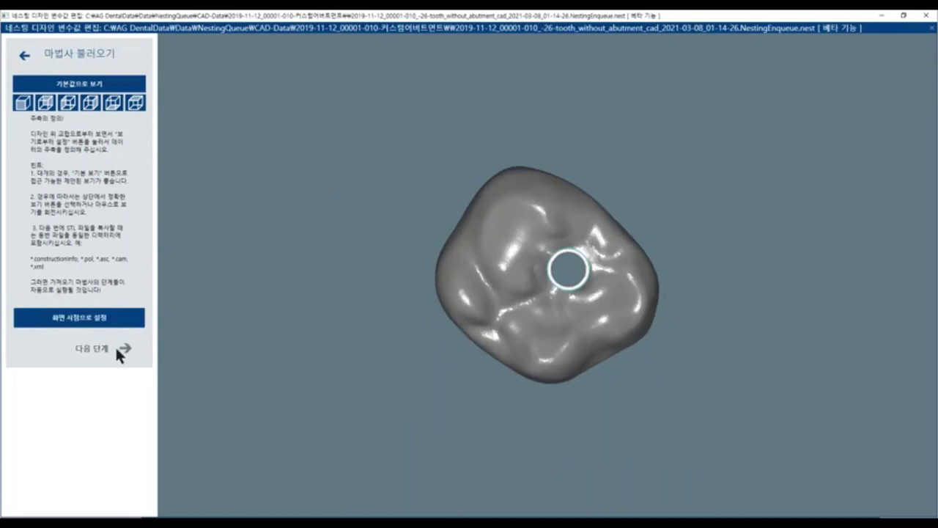
left_click(117, 347)
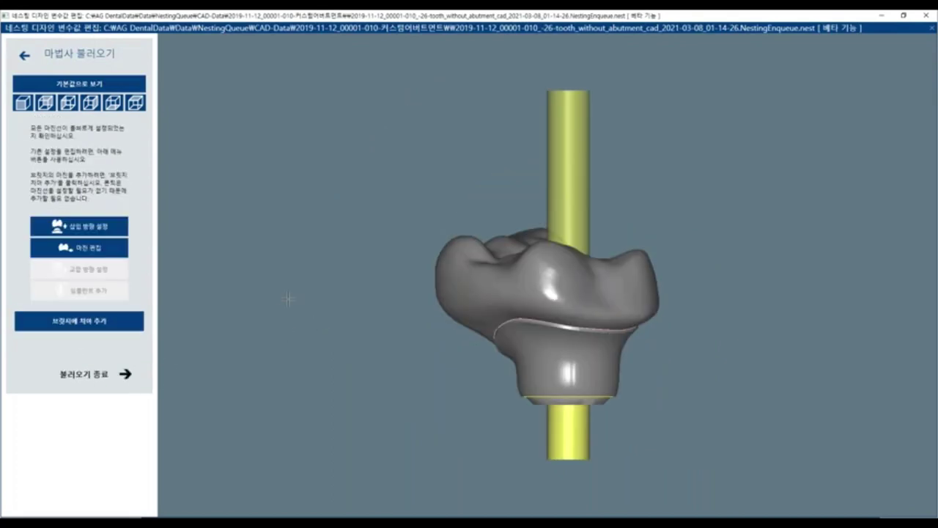
mouse_move(518, 286)
right_mouse_down()
mouse_move(599, 283)
mouse_move(585, 264)
right_mouse_up()
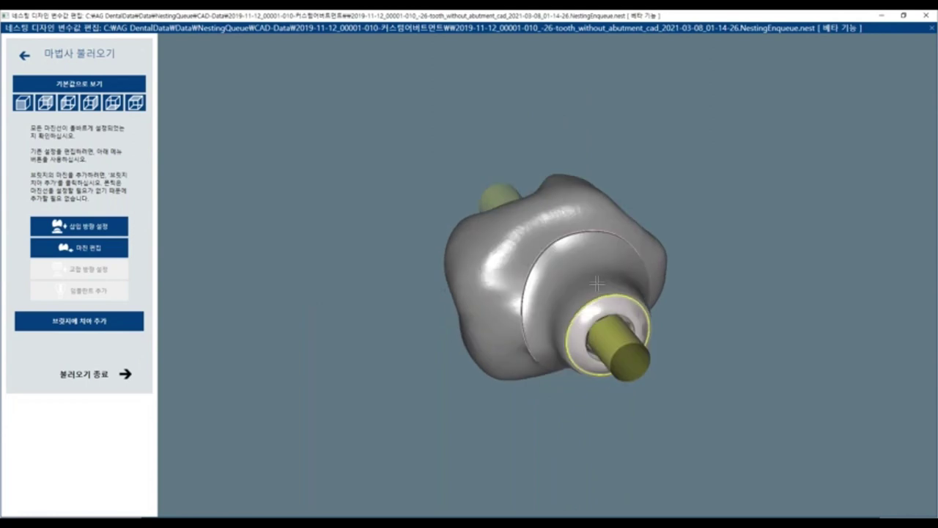
scroll(584, 264, "up", 3)
scroll(719, 232, "up", 2)
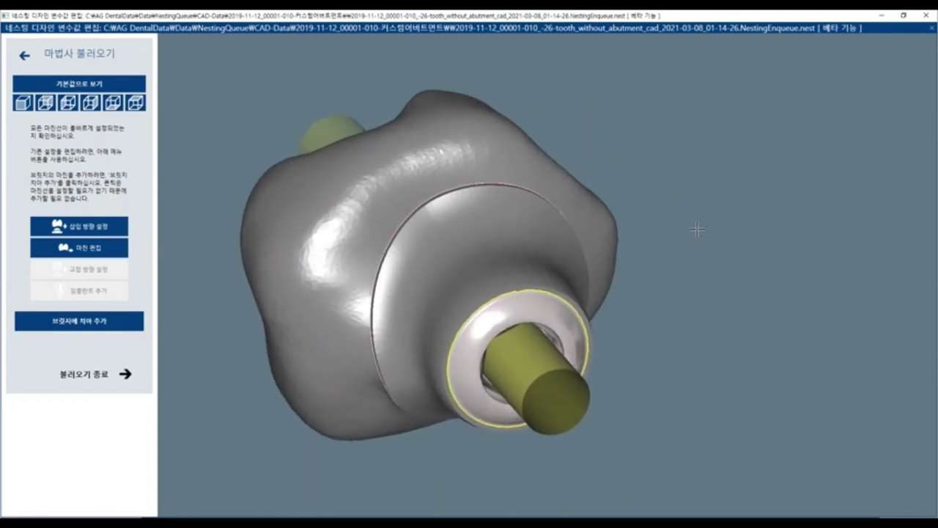
right_click_drag(595, 277, 598, 275)
scroll(597, 275, "up", 1)
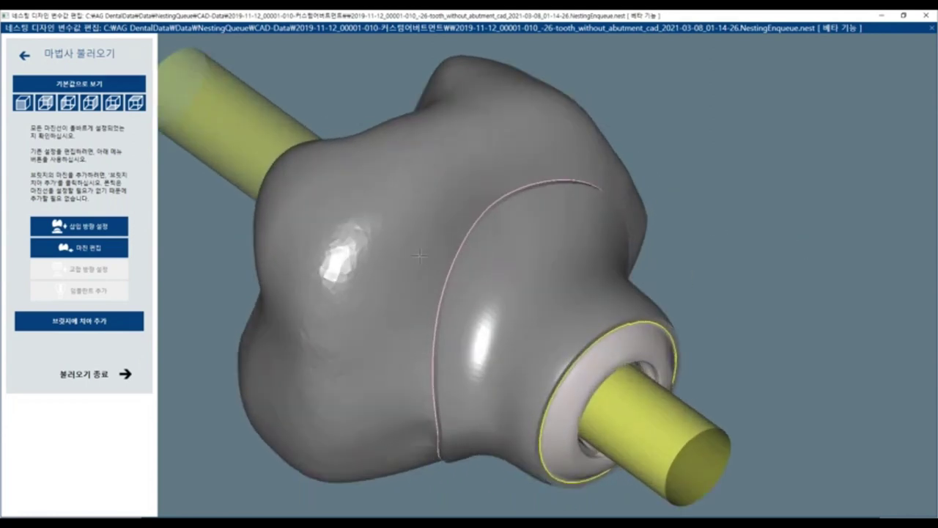
scroll(630, 212, "up", 2)
scroll(672, 131, "up", 2)
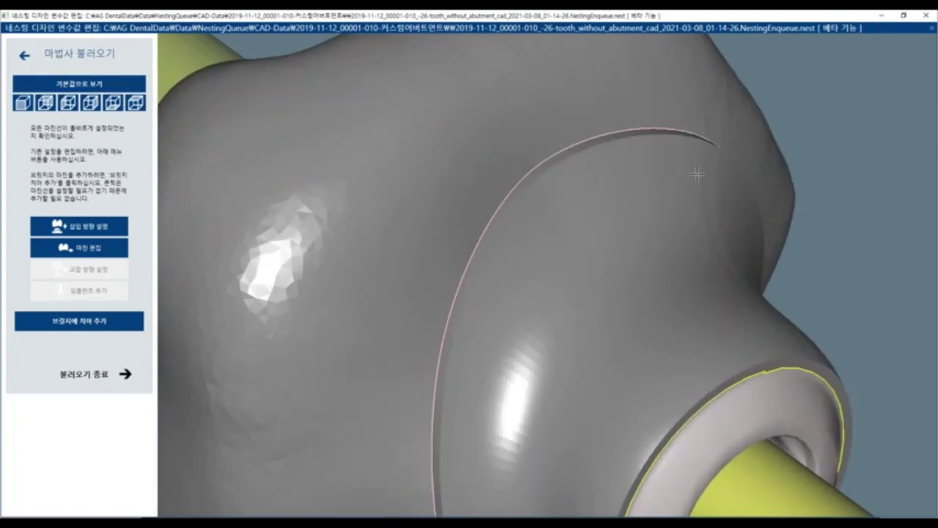
Rotate and zoom to inspect the margin line and look down the screw pin's axis
mouse_move(673, 131)
right_mouse_down()
mouse_move(700, 175)
mouse_move(592, 279)
mouse_move(555, 276)
mouse_move(474, 238)
right_mouse_up()
scroll(592, 279, "down", 3)
scroll(556, 275, "up", 1)
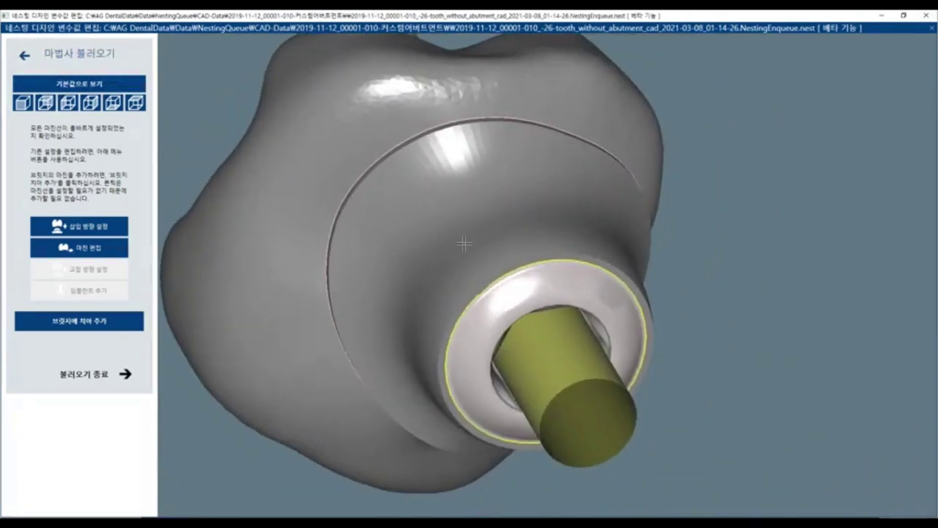
scroll(487, 298, "up", 1)
scroll(487, 298, "up", 1)
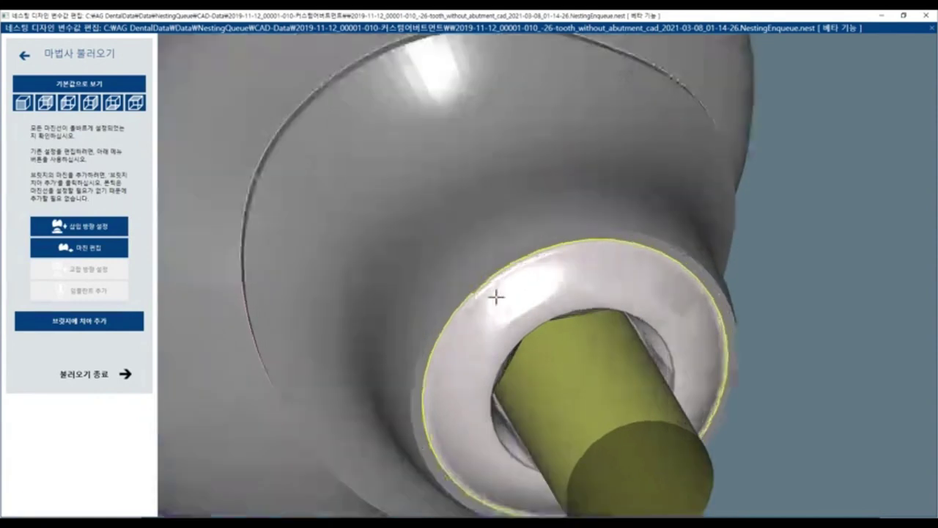
scroll(497, 296, "up", 1)
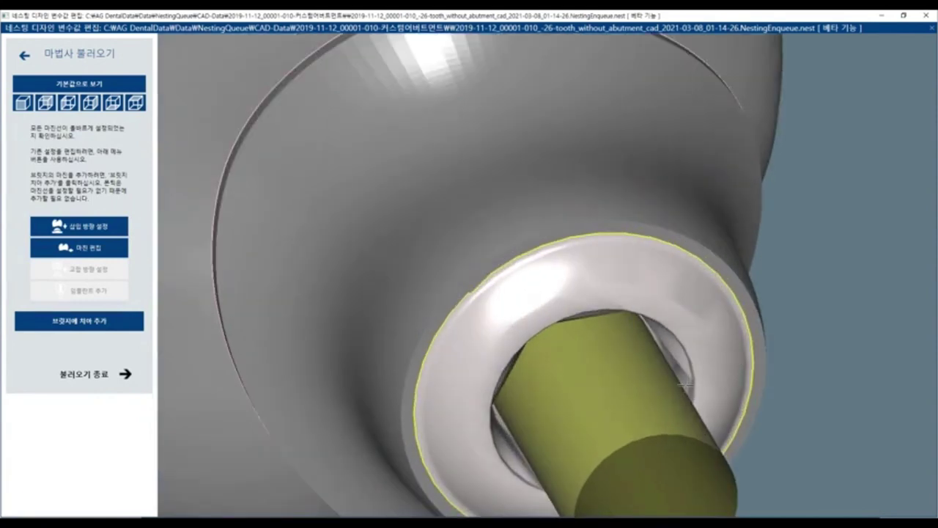
right_click_drag(721, 395, 488, 280)
Centre the view on the margin ring and tilt it to inspect the screw channel
double_click(471, 227)
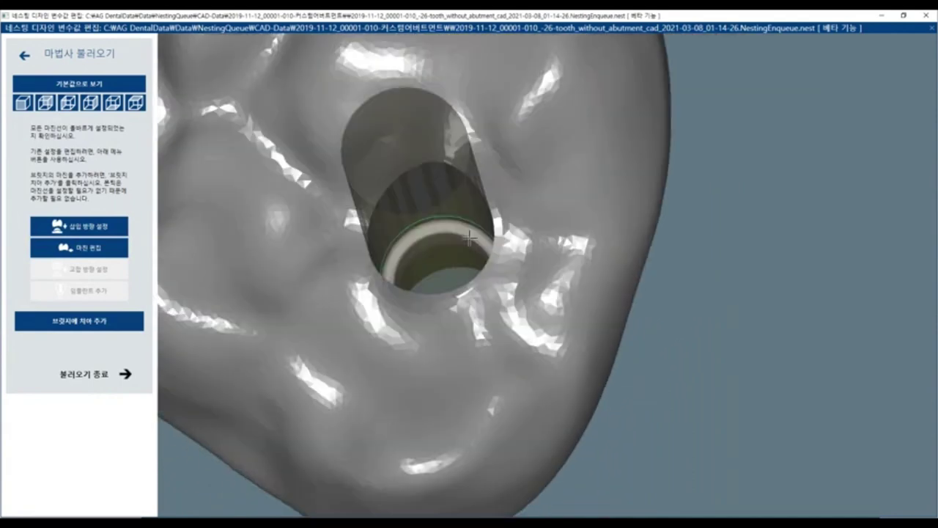
scroll(442, 264, "up", 2)
scroll(442, 264, "up", 2)
left_click_drag(442, 263, 426, 256)
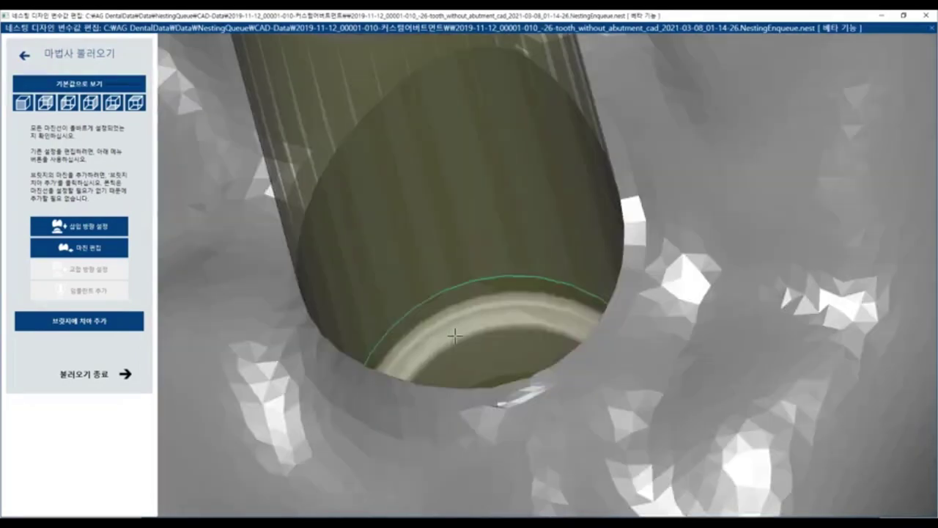
Finish the import keeping the tilt limit, and view the nested crown side-on in the block
left_click(111, 376)
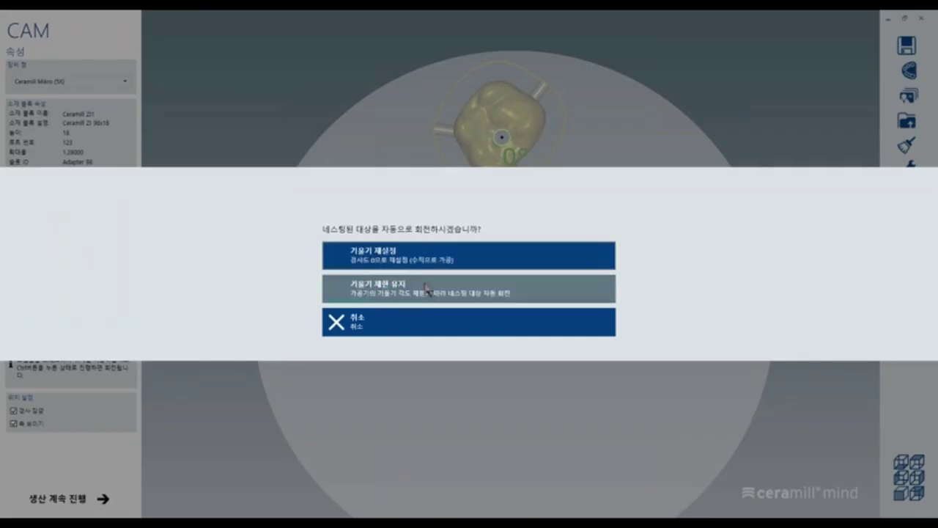
left_click(424, 292)
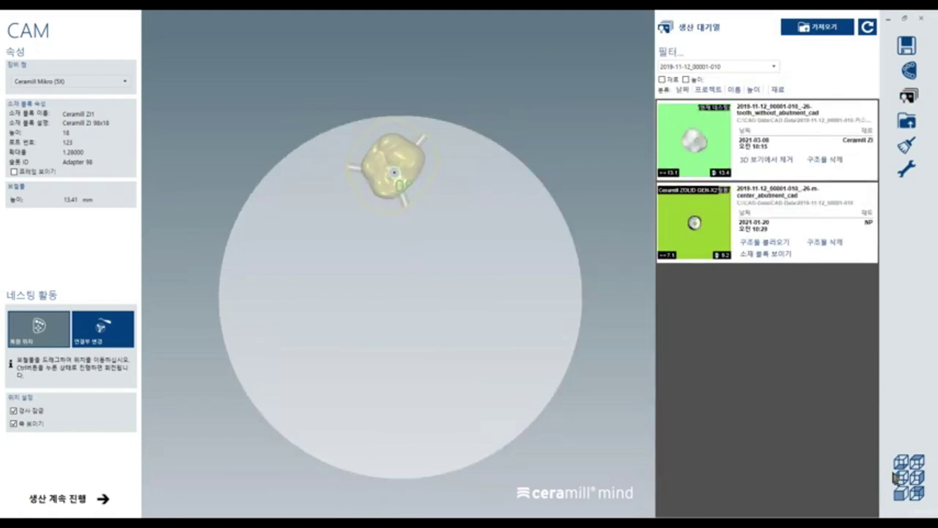
left_click(909, 480)
scroll(503, 268, "up", 2)
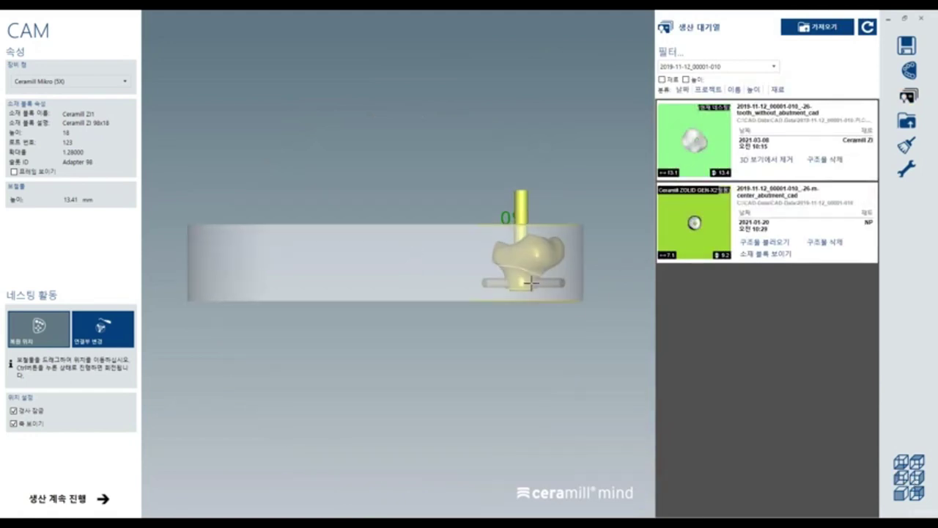
scroll(534, 279, "up", 2)
scroll(471, 360, "up", 1)
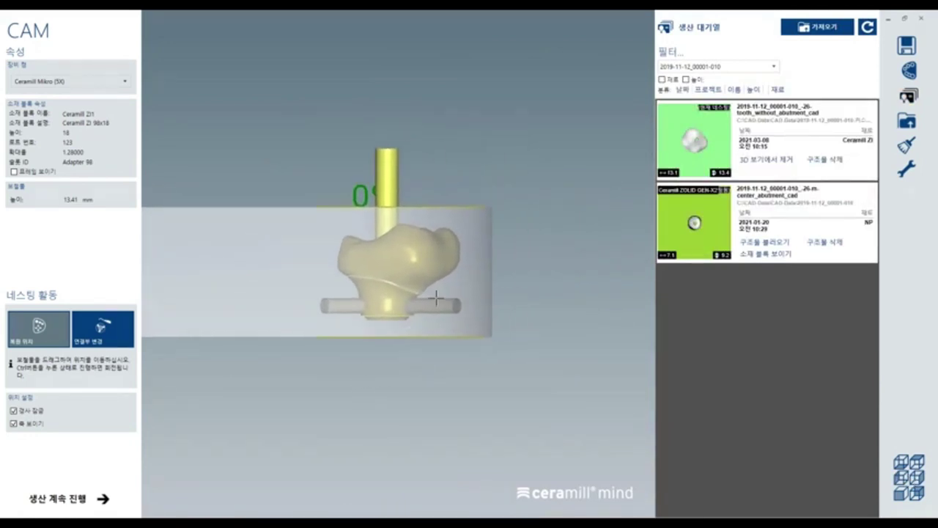
scroll(440, 294, "up", 1)
Move both 2 mm connectors higher up the crown's sides, rechecking from the front view
left_click(88, 327)
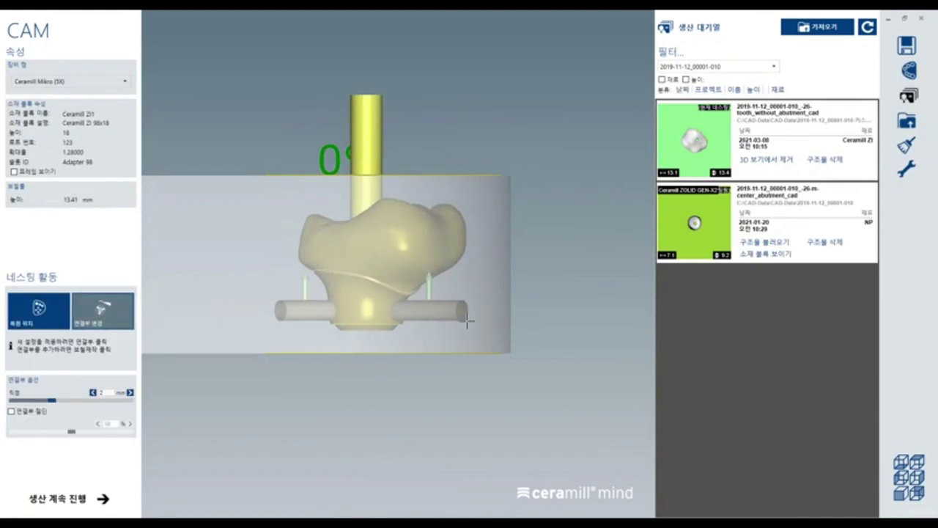
left_click_drag(451, 311, 453, 270)
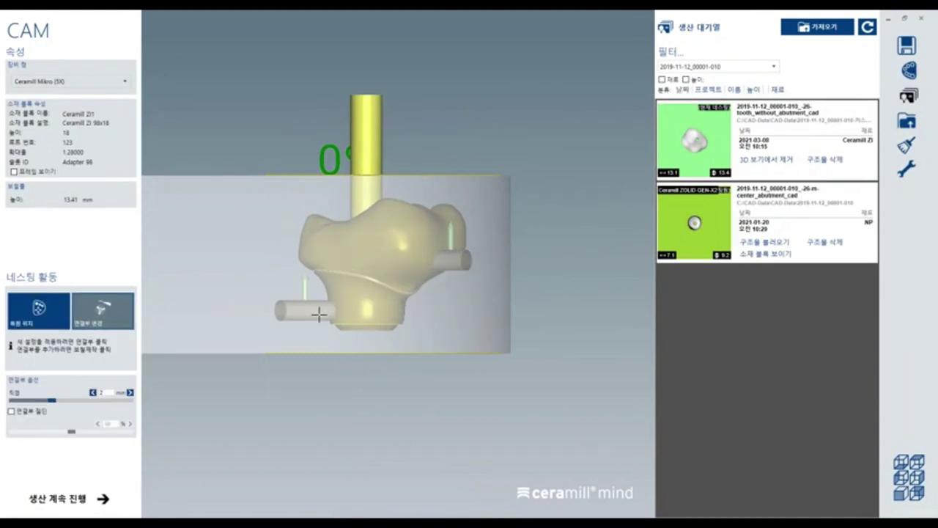
left_click_drag(319, 312, 321, 257)
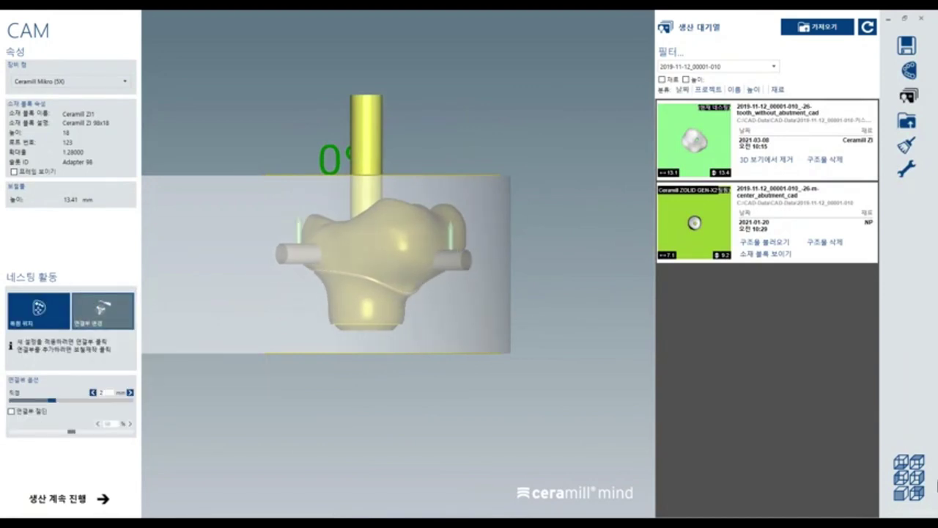
left_click(920, 478)
scroll(277, 276, "up", 2)
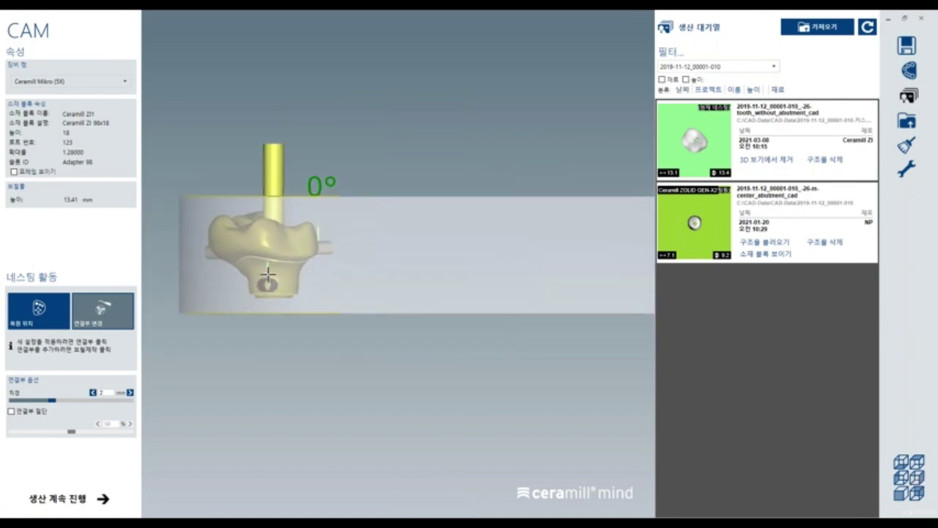
scroll(277, 276, "up", 2)
left_click_drag(277, 276, 261, 232)
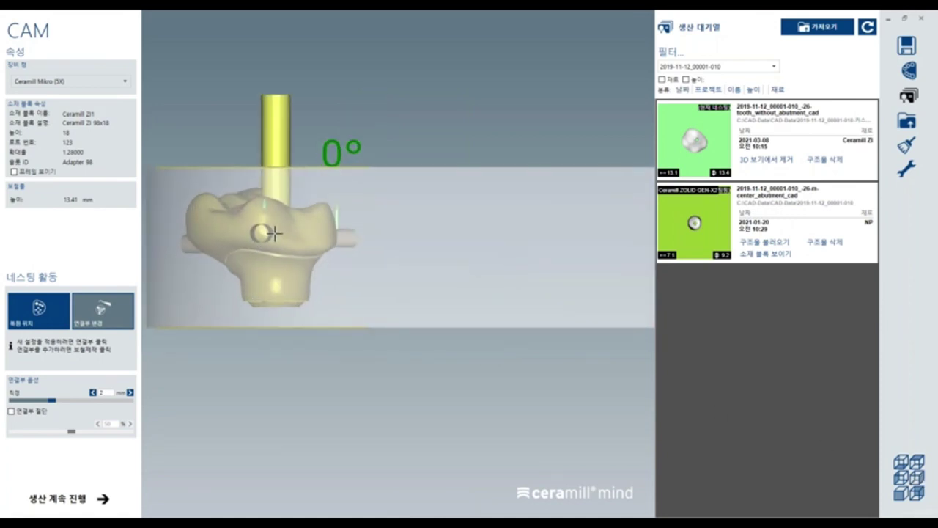
Continue to production and pick abutment type Interface HD - Roto ST1.2 (Art.No.751000)
left_click(91, 500)
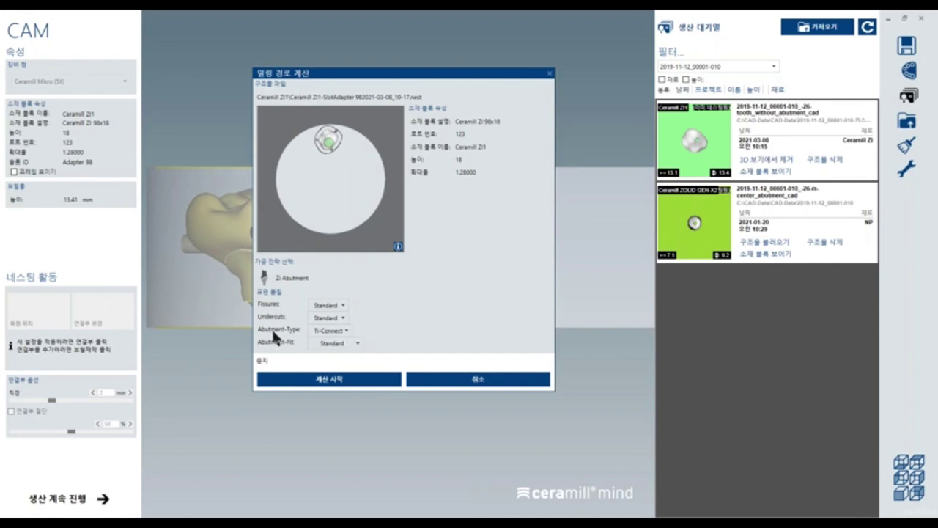
left_click(323, 329)
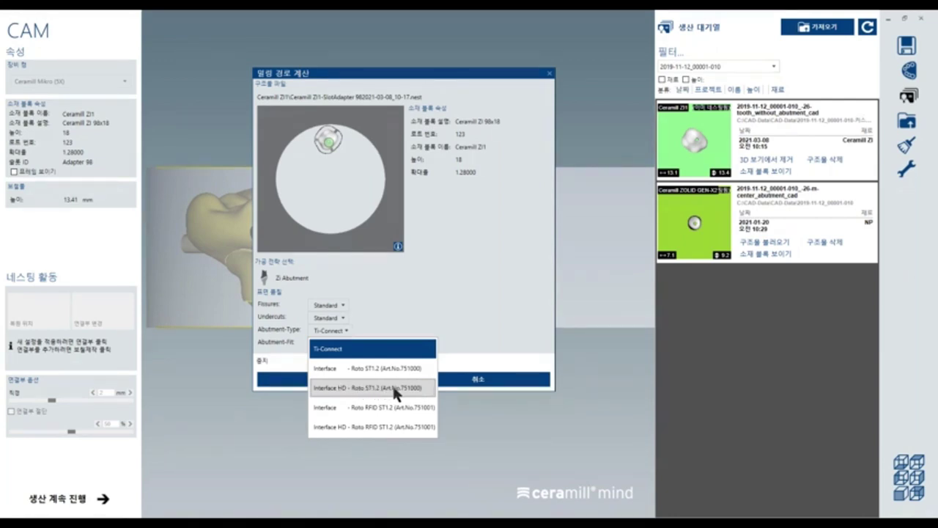
left_click(393, 387)
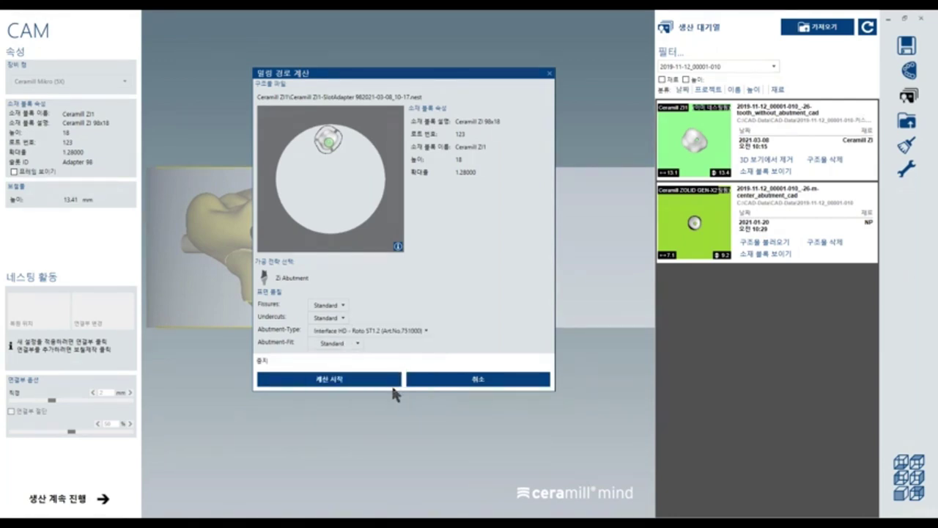
Calculate the milling toolpath into the Ceramill ZI1 NC file and continue in the CAM software
left_click(353, 386)
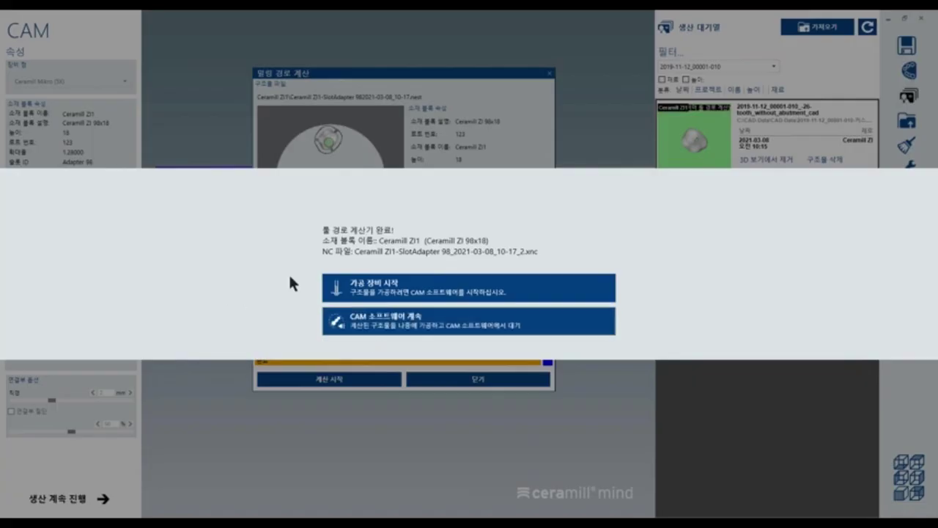
left_click(398, 326)
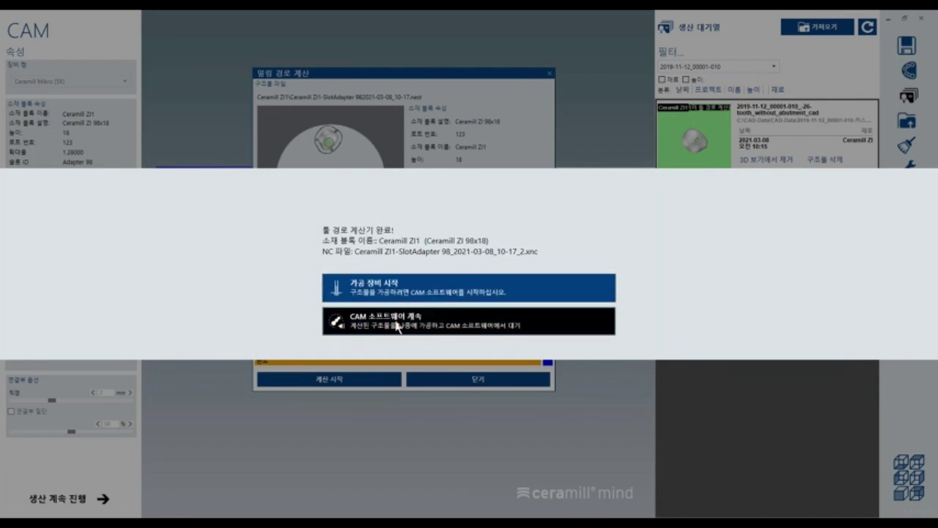